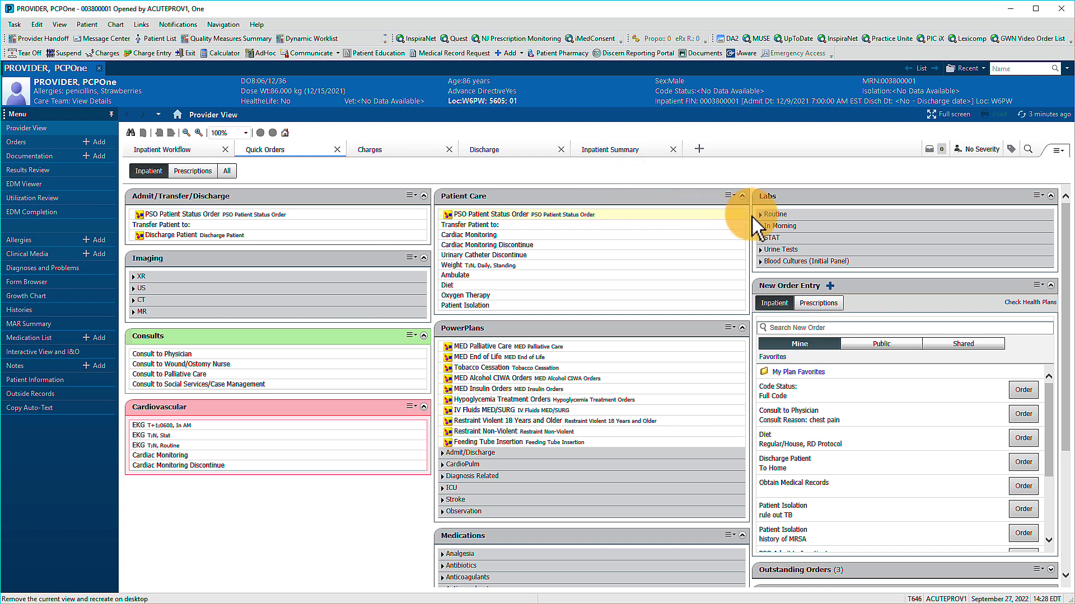
- Expand the Routine labs group to list the CBC, INR, BMP and CMP quick orders
click(760, 215)
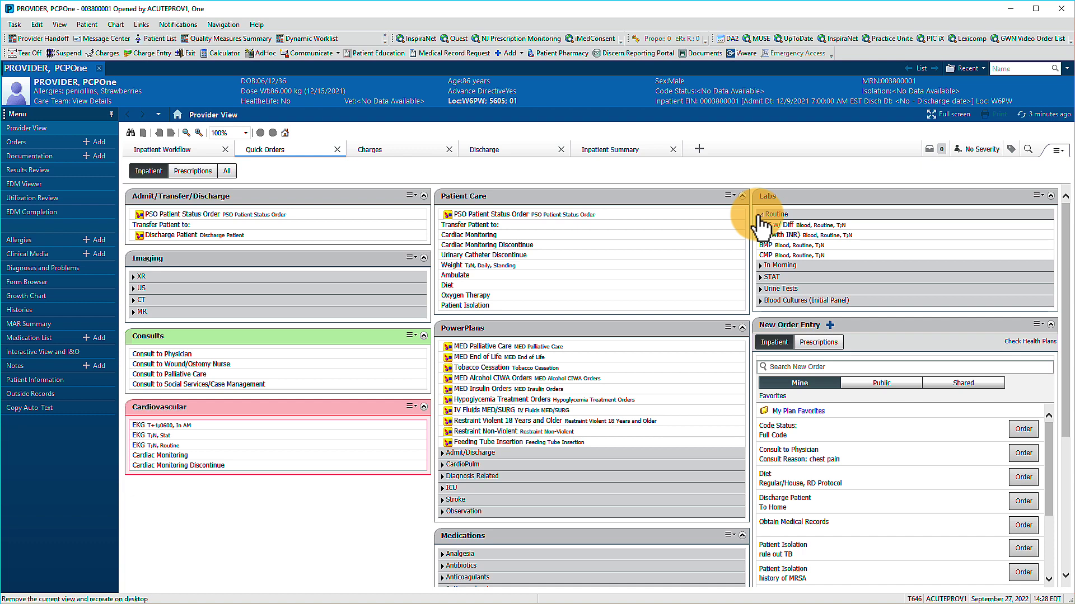
- Queue the routine CBC w/ Diff quick order for signature
click(793, 225)
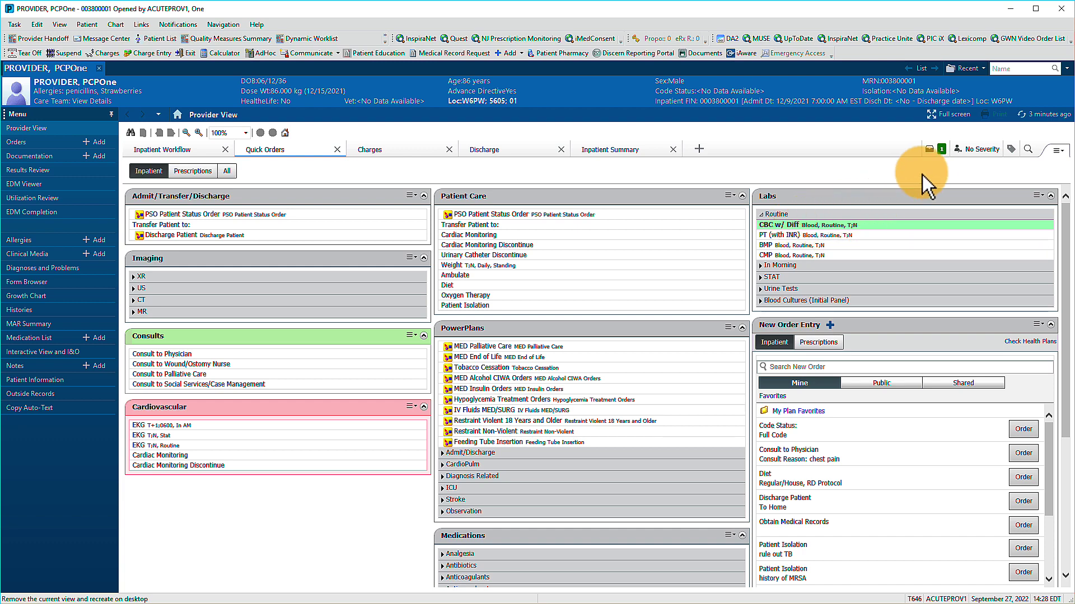
- In the signature tray, associate CBC w/ Diff with CHF and Hypertension, then sign
click(940, 152)
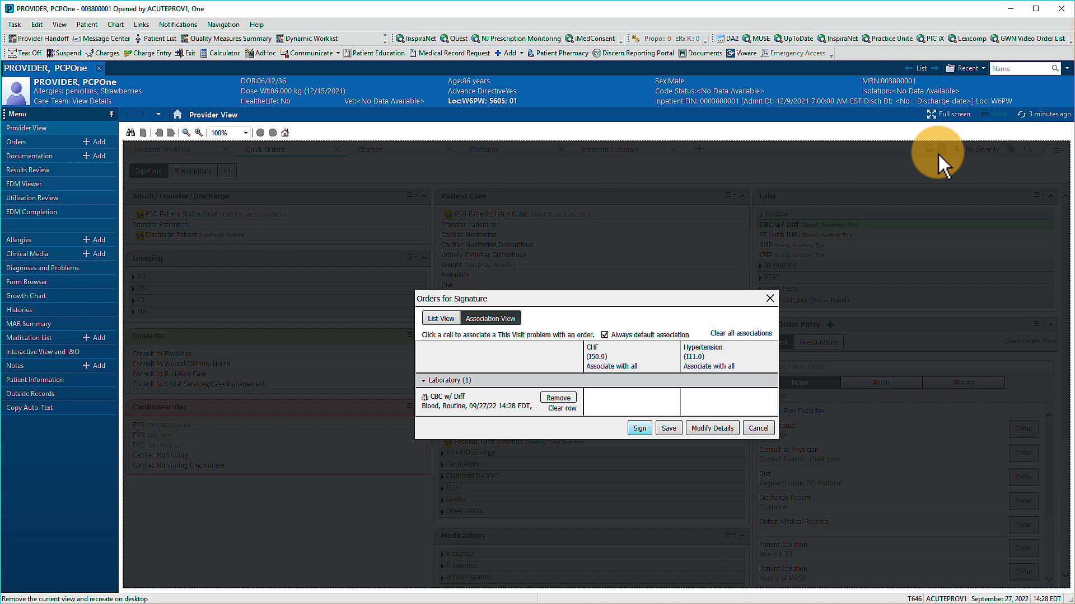
click(638, 403)
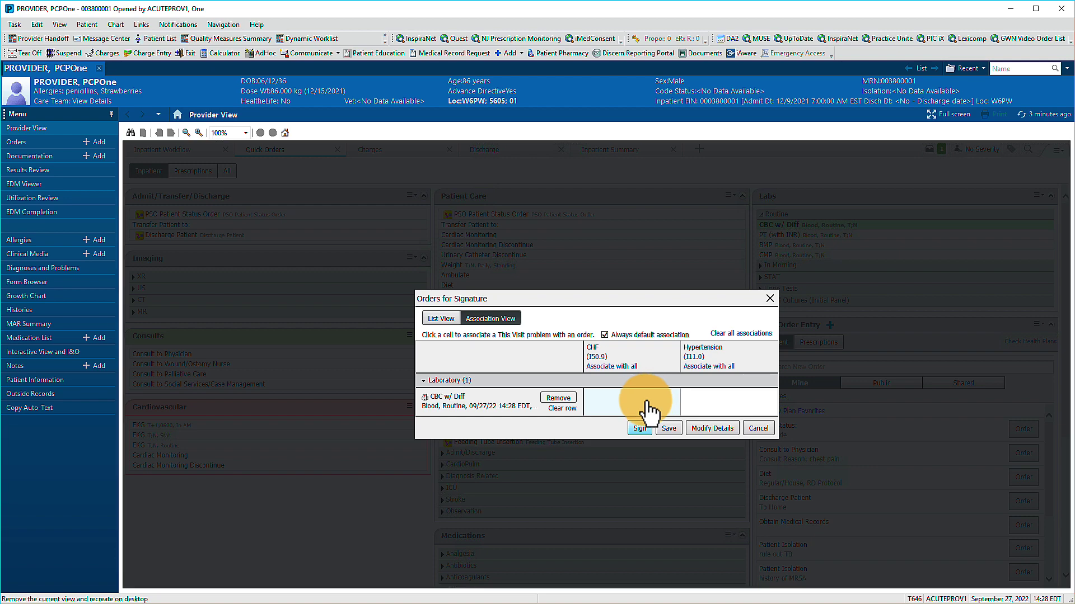
click(724, 403)
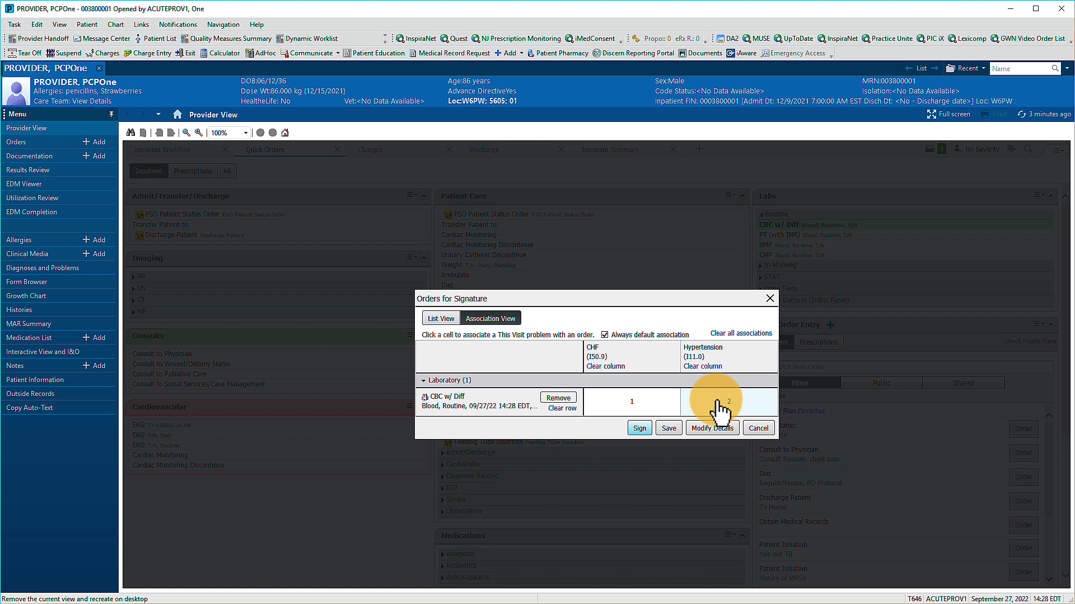
click(639, 429)
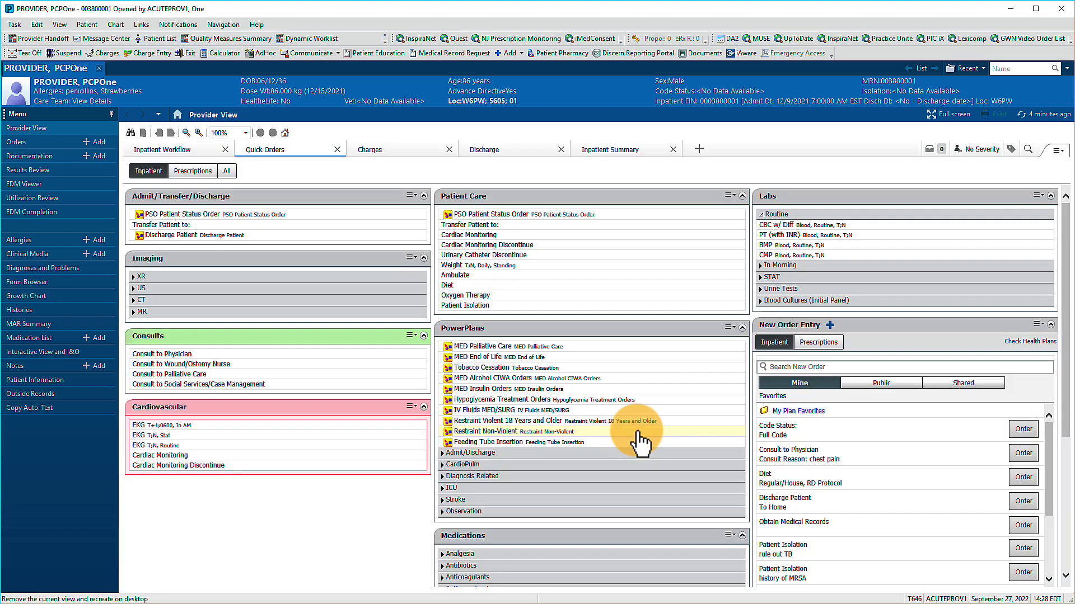
- Queue a routine CMP and open its details from the Orders for Signature tray
click(798, 256)
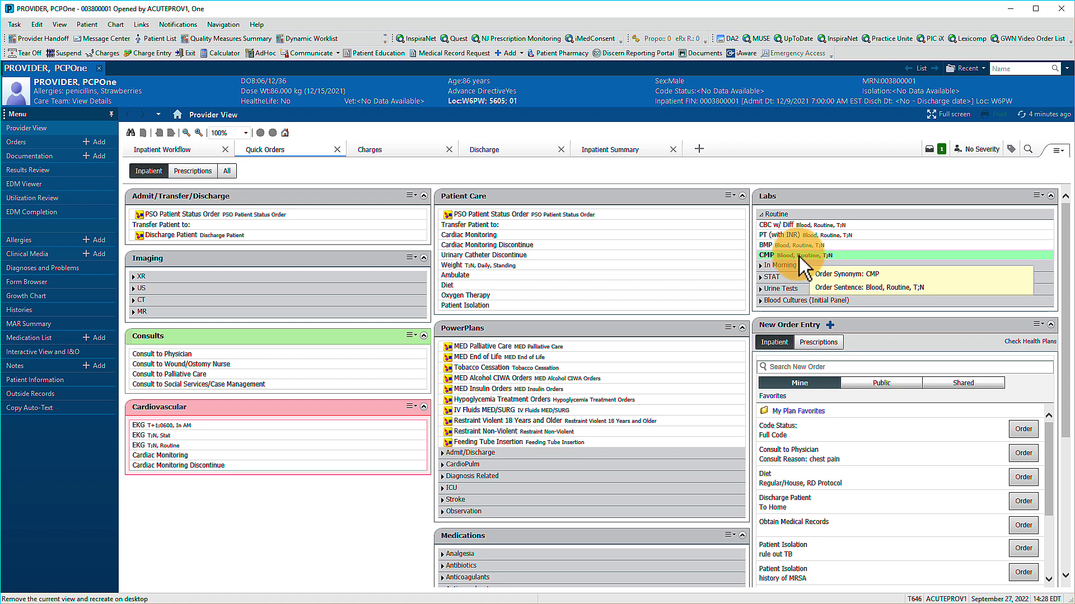
click(931, 149)
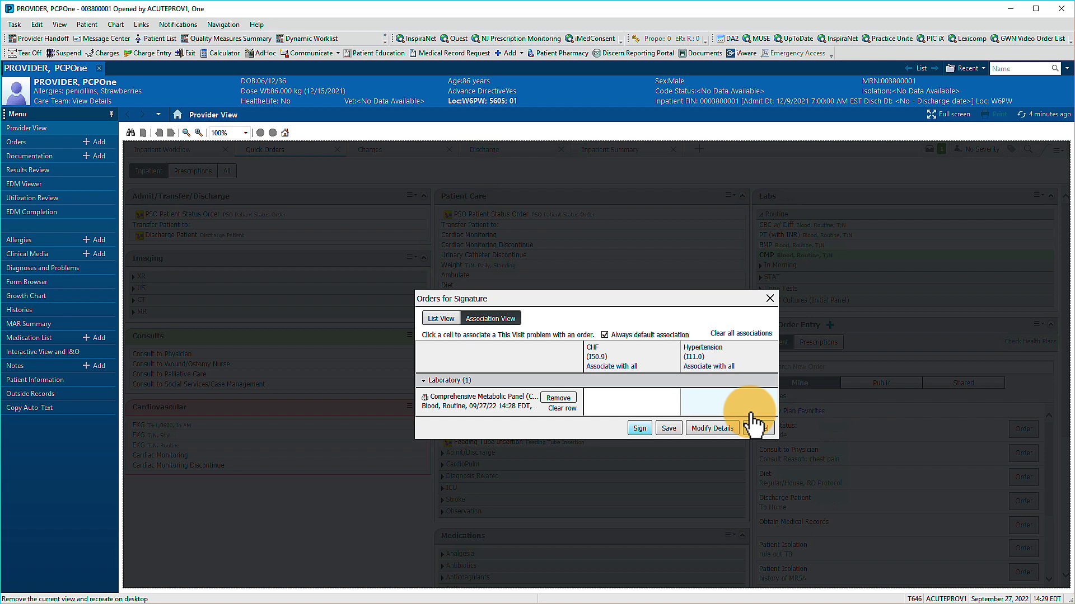
click(712, 428)
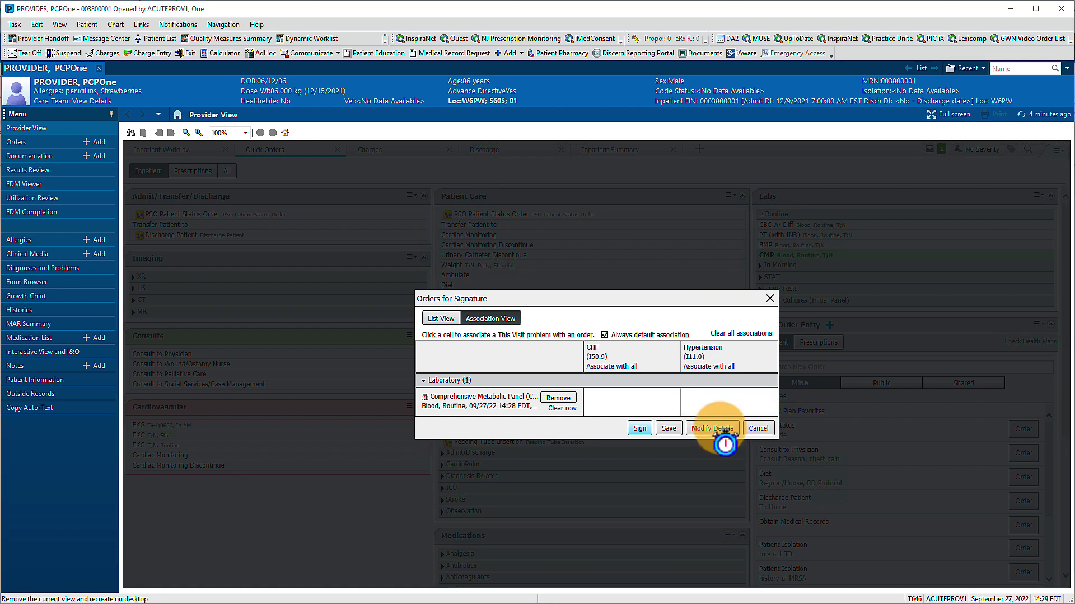
- Check the Comprehensive Metabolic Panel details, leaving Routine collection priority and Once frequency
click(712, 428)
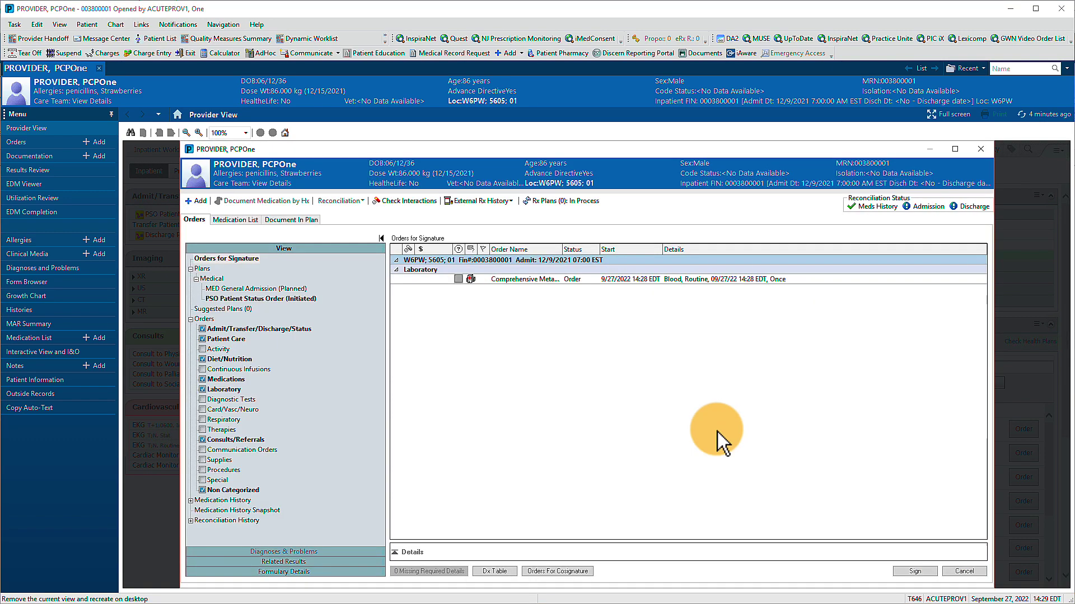
click(532, 279)
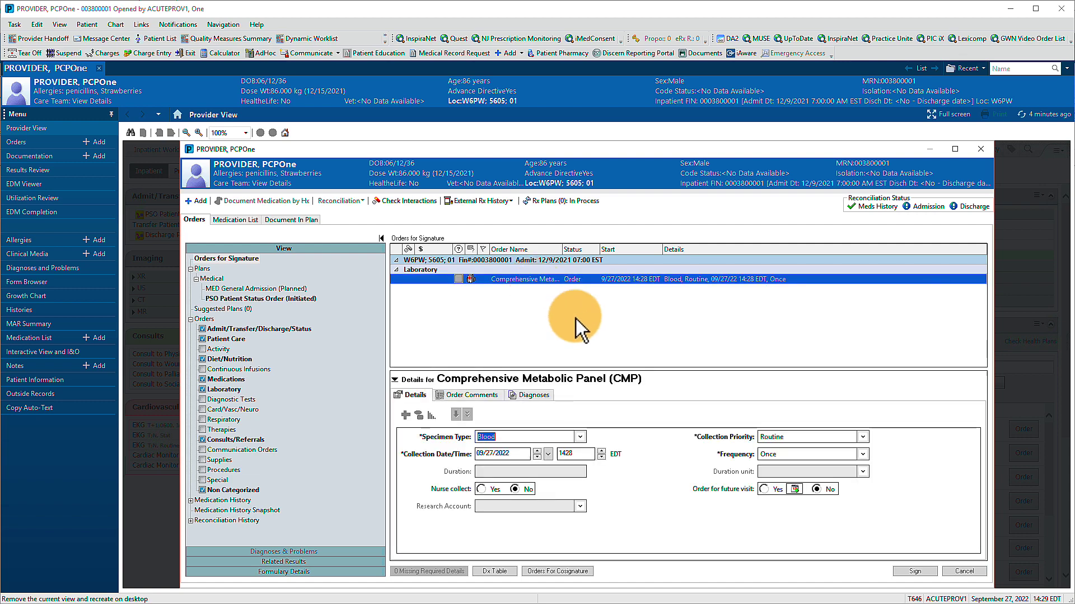
click(862, 438)
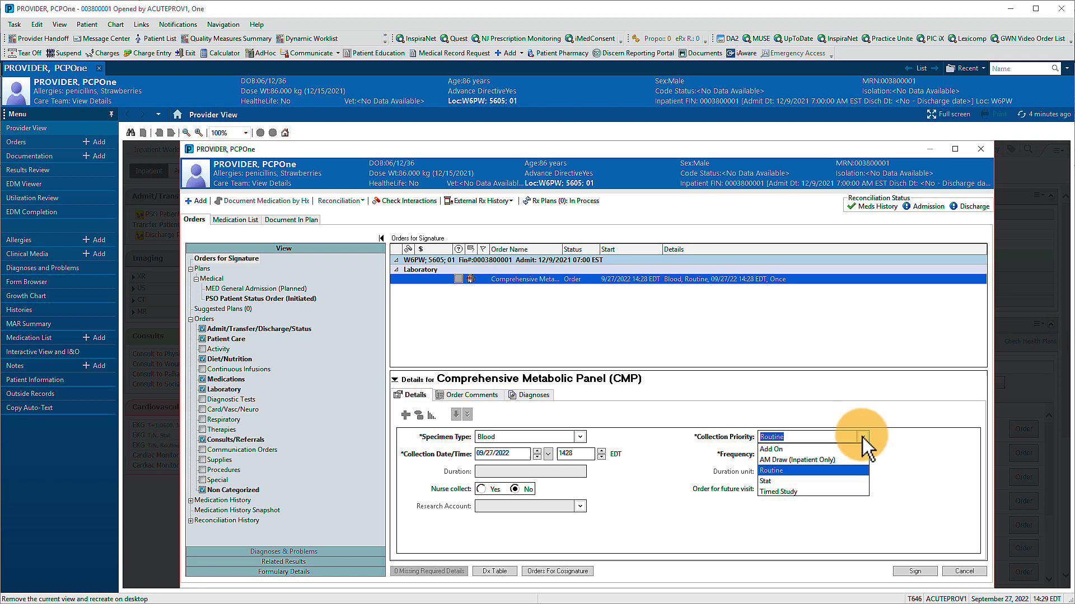
click(862, 438)
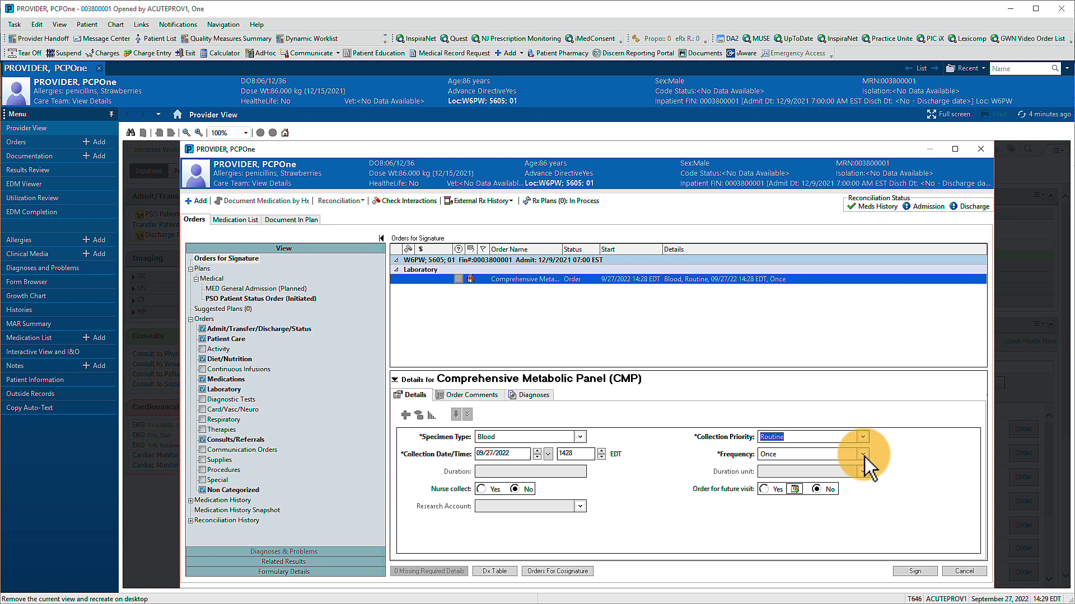
click(864, 455)
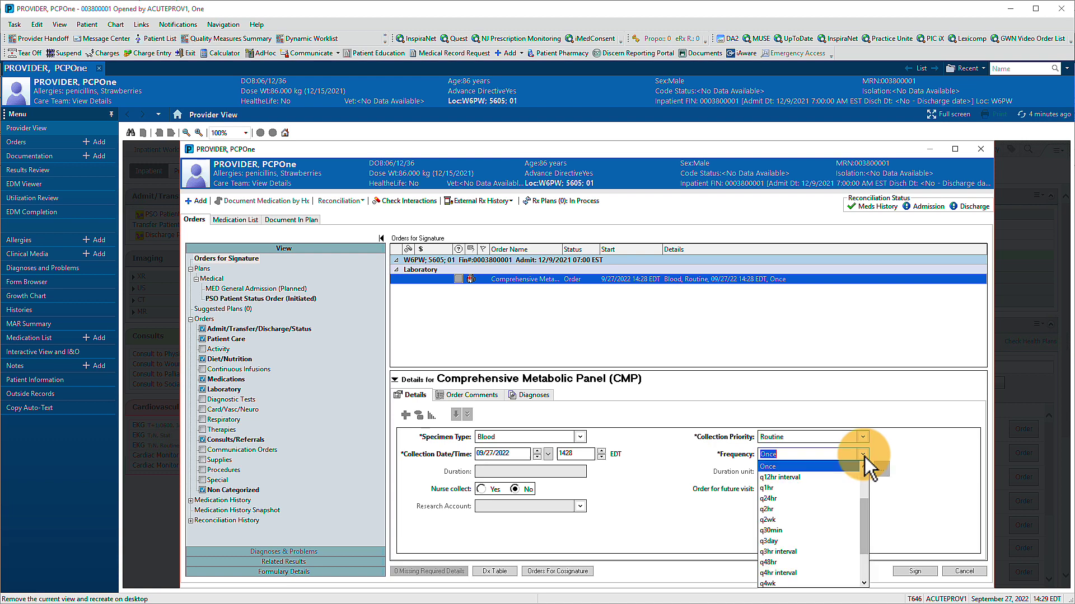
click(907, 455)
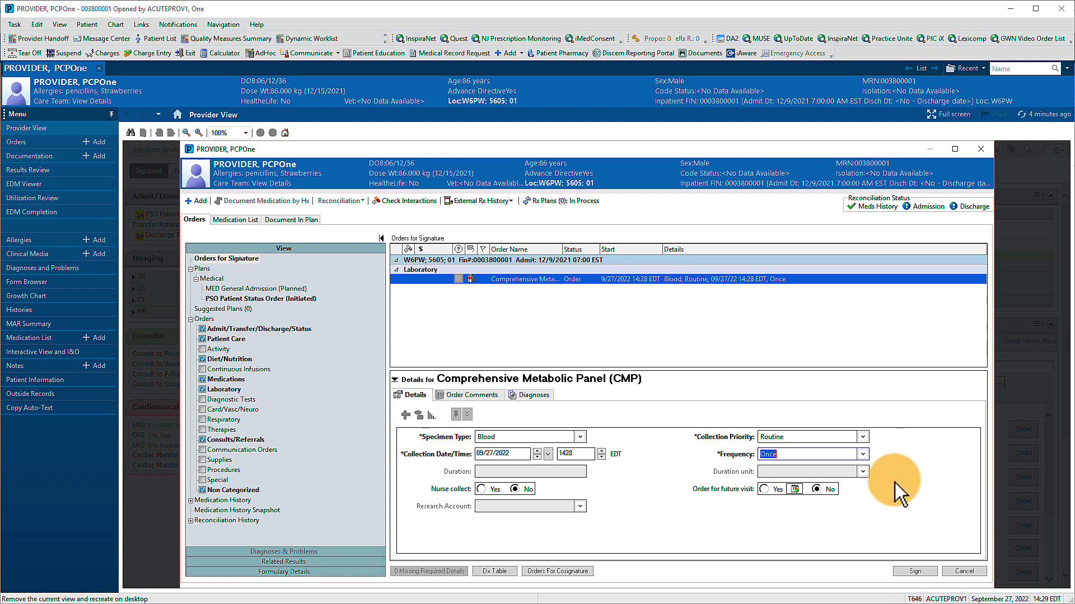
- Sign the CMP order, then search 'pt' and clear the search to show Quick Orders
click(908, 571)
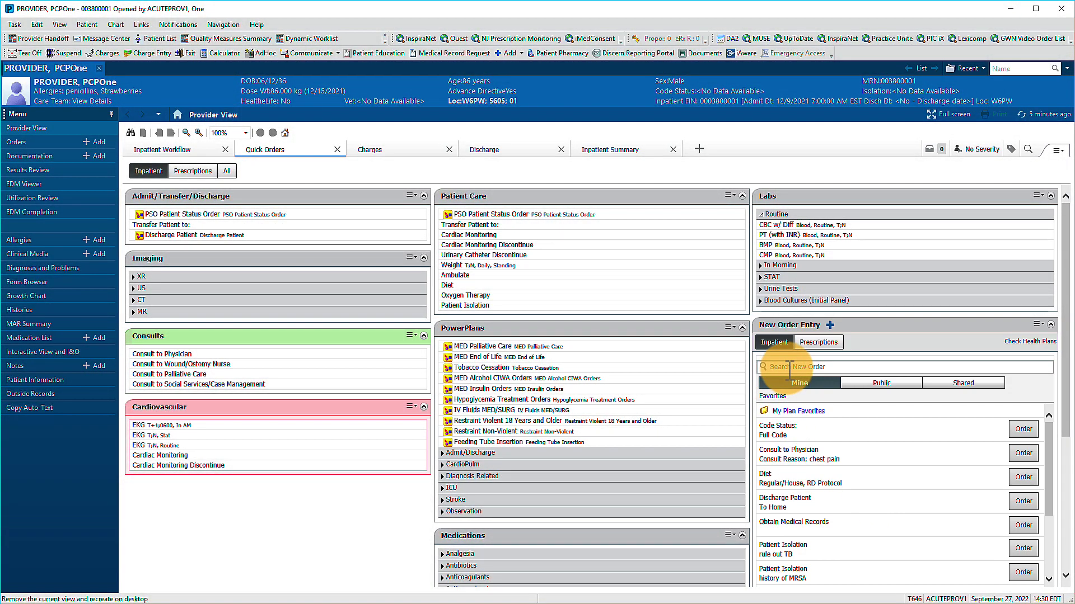
click(787, 367)
text(pt)
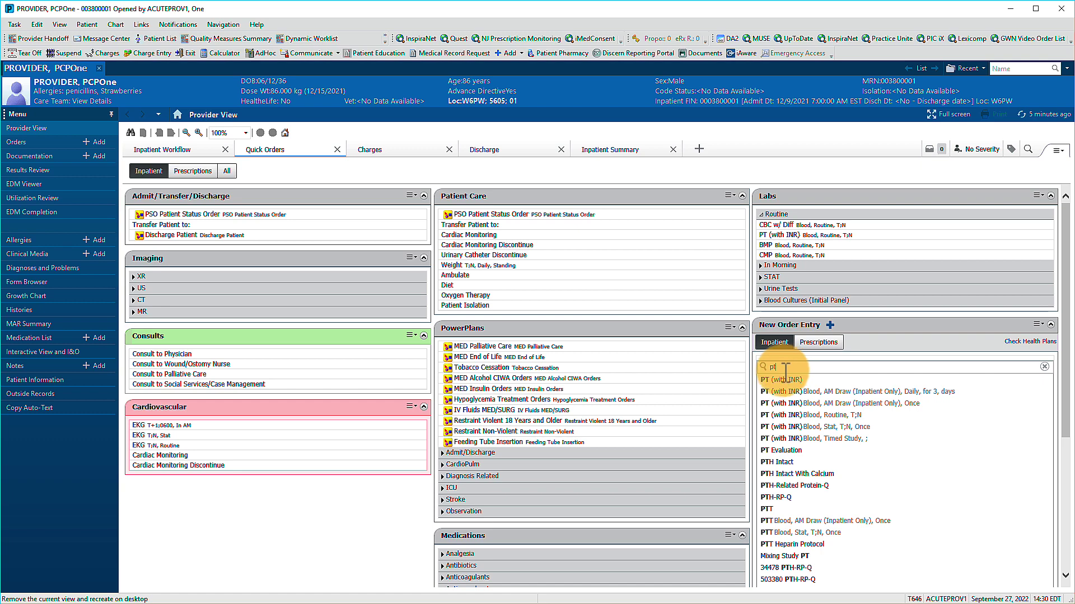
click(780, 380)
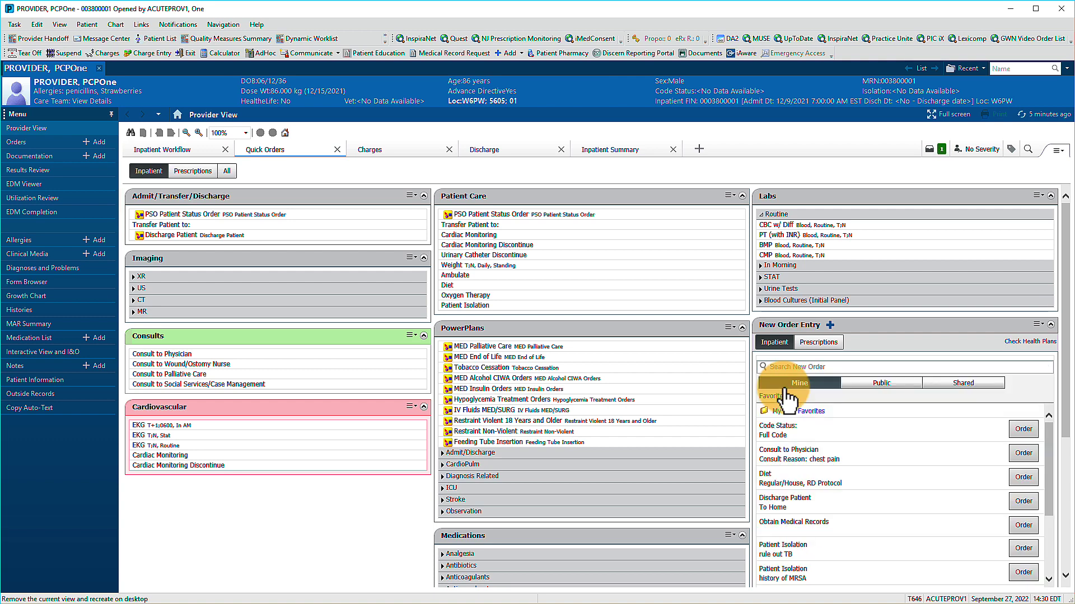